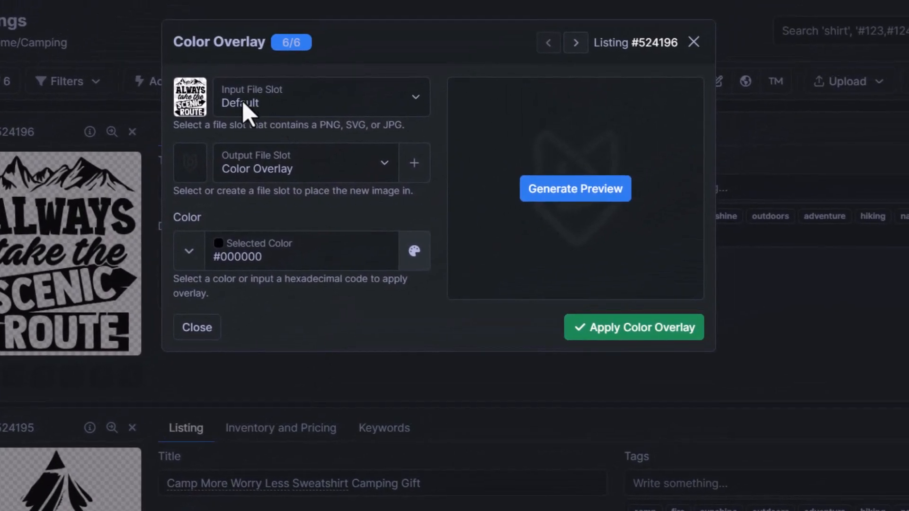
# Step: Keep Default as the input file slot and choose Color Overlay as the output file slot for the color overlay
pyautogui.click(258, 100)
pyautogui.click(298, 93)
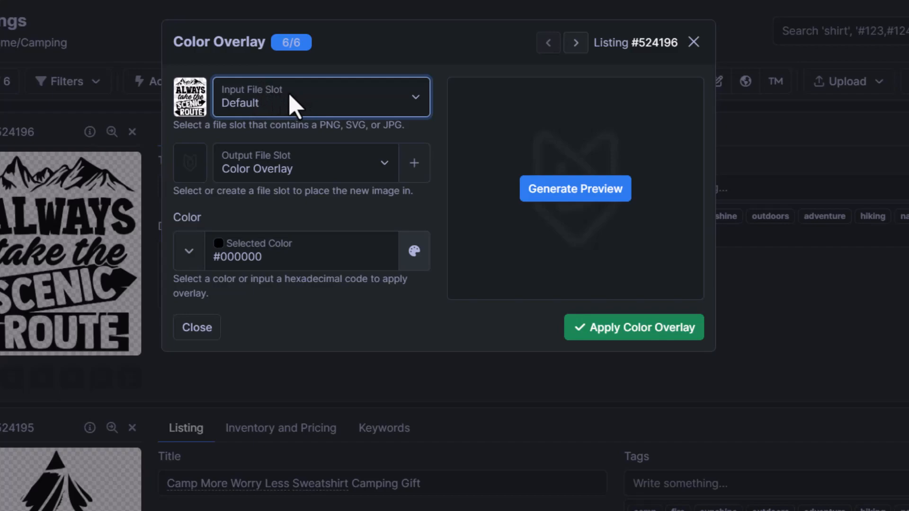
pyautogui.click(269, 171)
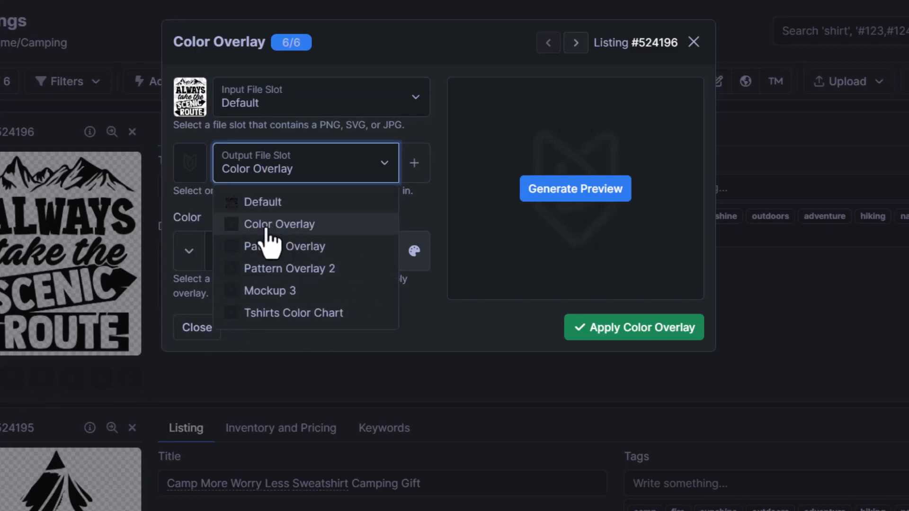
pyautogui.click(302, 225)
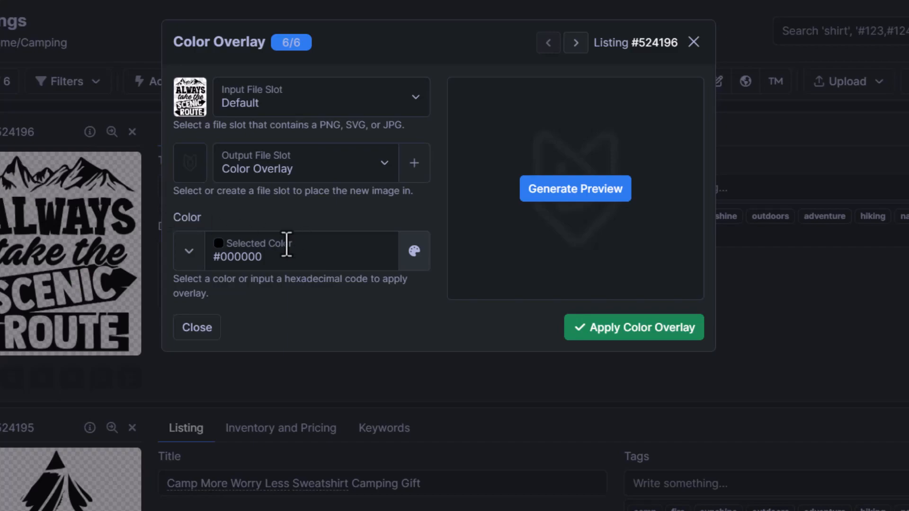
# Step: Set the overlay color to white (#ffffff) and apply the color overlay to the six selected listings
pyautogui.click(414, 251)
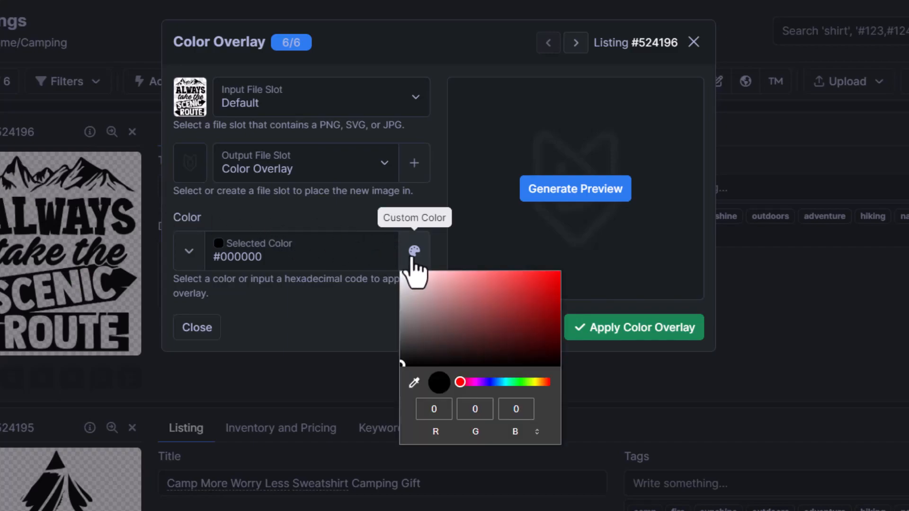
pyautogui.moveTo(413, 277); pyautogui.dragTo(376, 267)
pyautogui.click(330, 295)
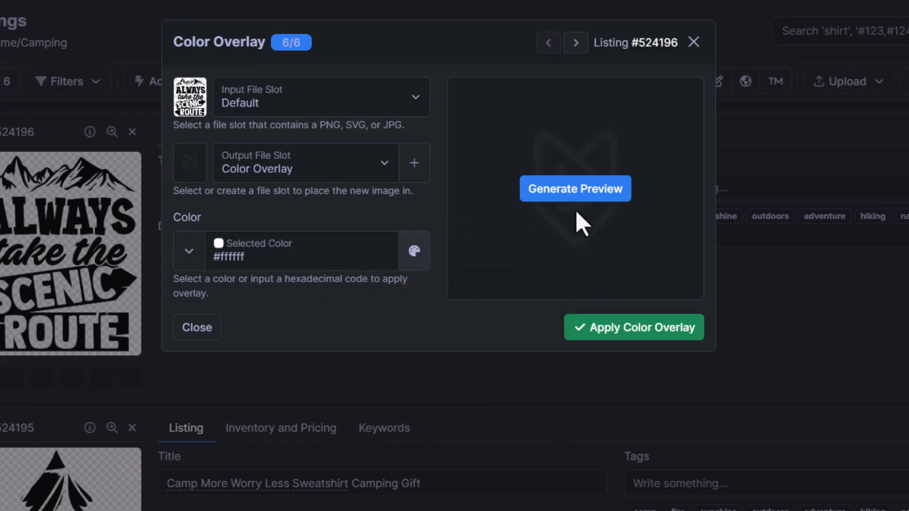
pyautogui.click(631, 330)
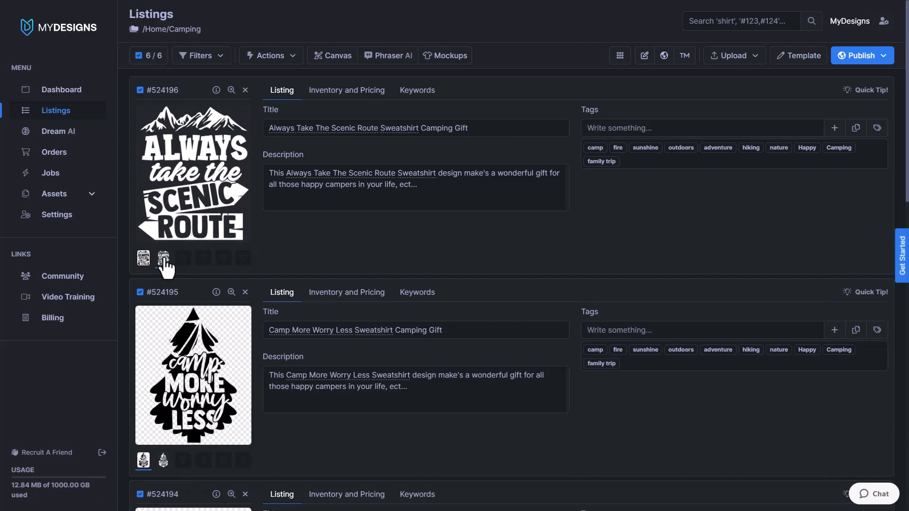
# Step: Switch the listings to grid view and compare the Default designs with their white Color Overlay versions
pyautogui.click(620, 56)
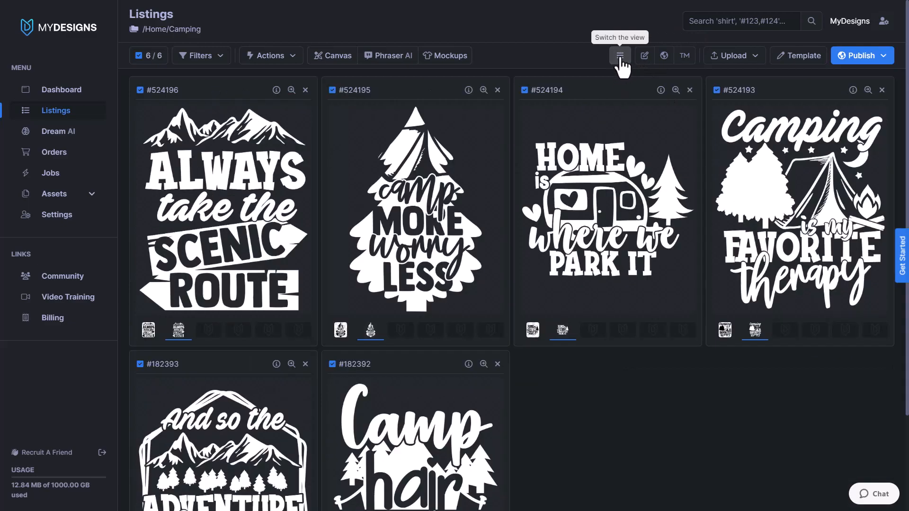
pyautogui.scroll(-3, 571, 158)
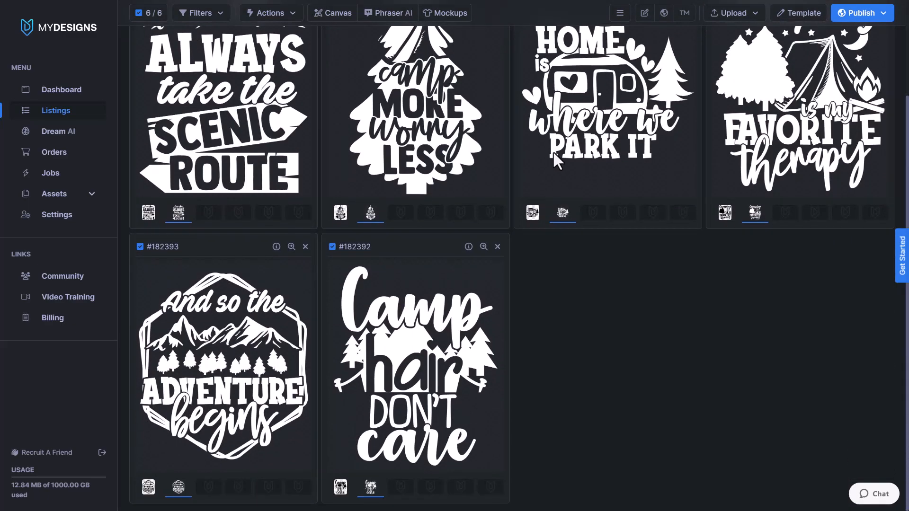
pyautogui.scroll(2, 553, 152)
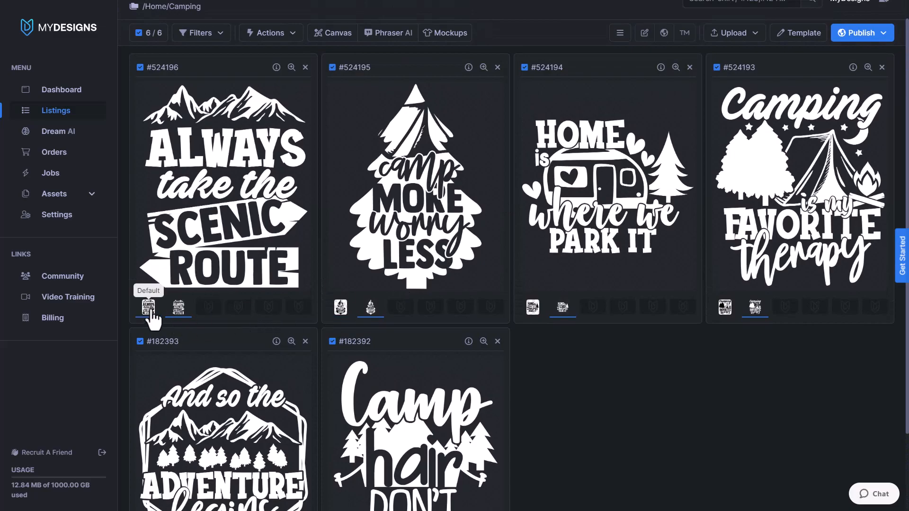
pyautogui.click(148, 309)
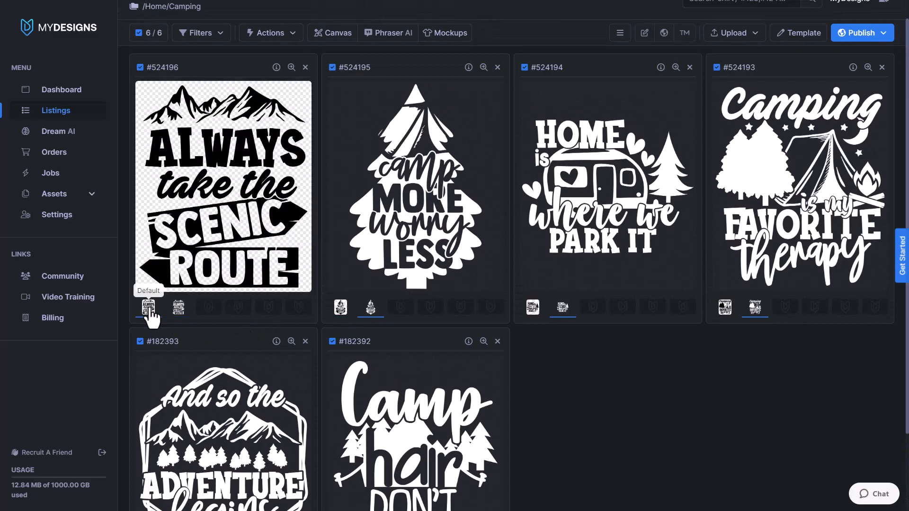
pyautogui.scroll(-2, 521, 213)
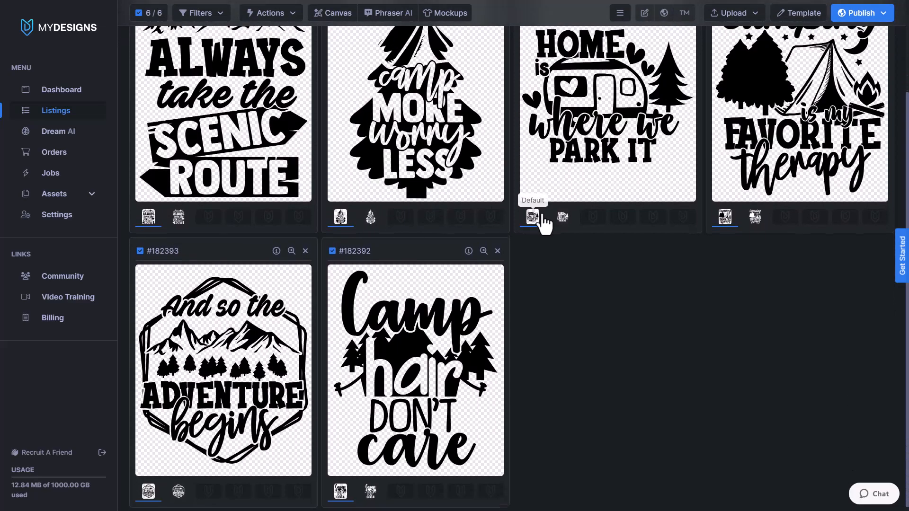
pyautogui.scroll(3, 426, 232)
pyautogui.scroll(-1, 376, 181)
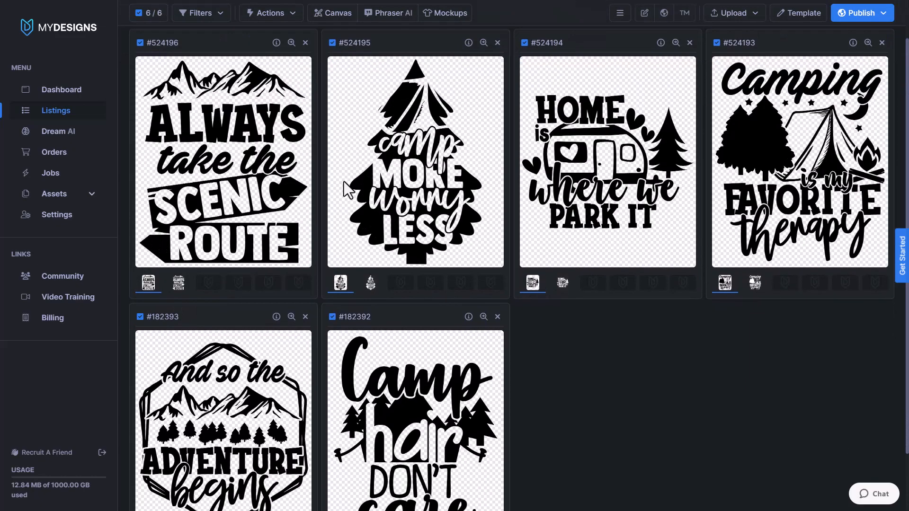
pyautogui.click(179, 286)
pyautogui.scroll(-3, 614, 234)
pyautogui.scroll(3, 614, 234)
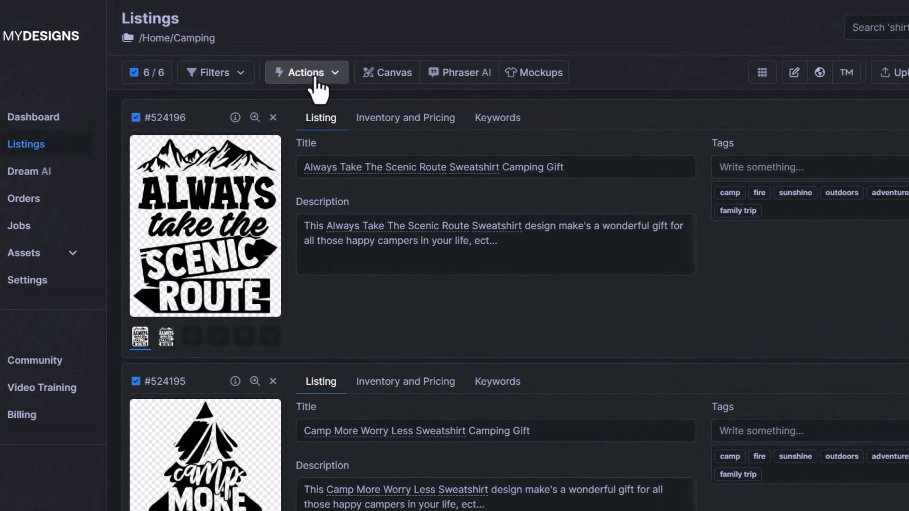
# Step: Open the Pattern Overlay image utility for the six selected camping listings
pyautogui.click(310, 75)
pyautogui.click(312, 76)
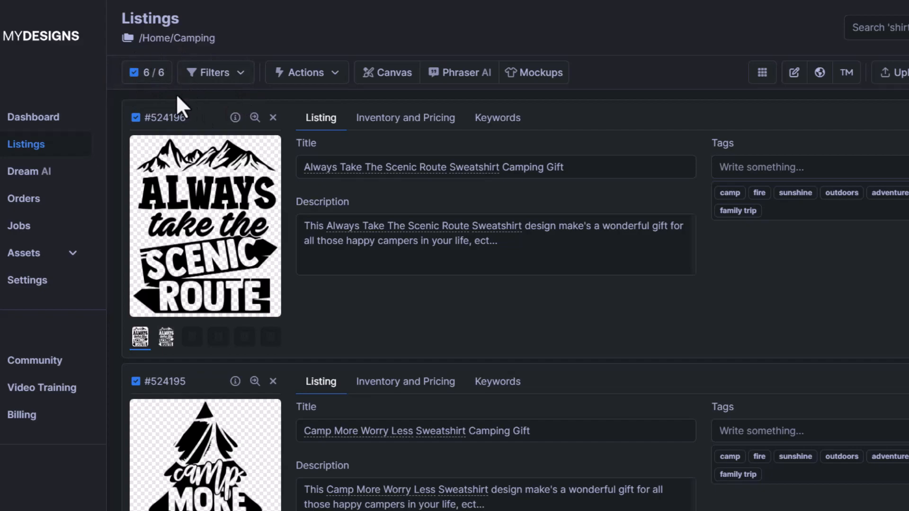
pyautogui.click(328, 78)
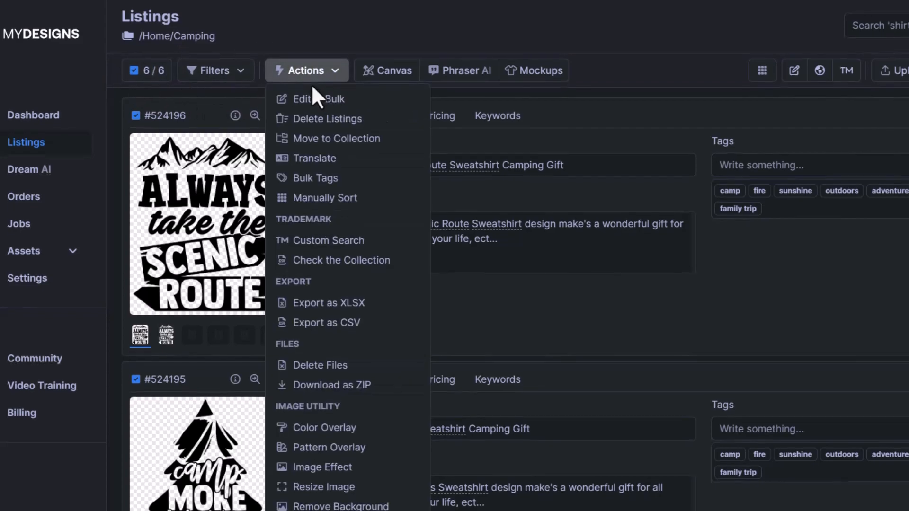
pyautogui.scroll(-1, 318, 237)
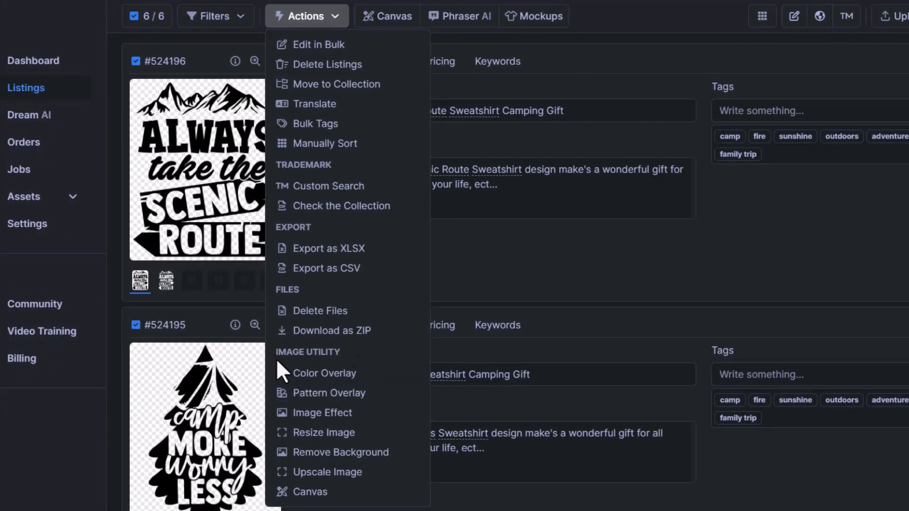
pyautogui.click(303, 394)
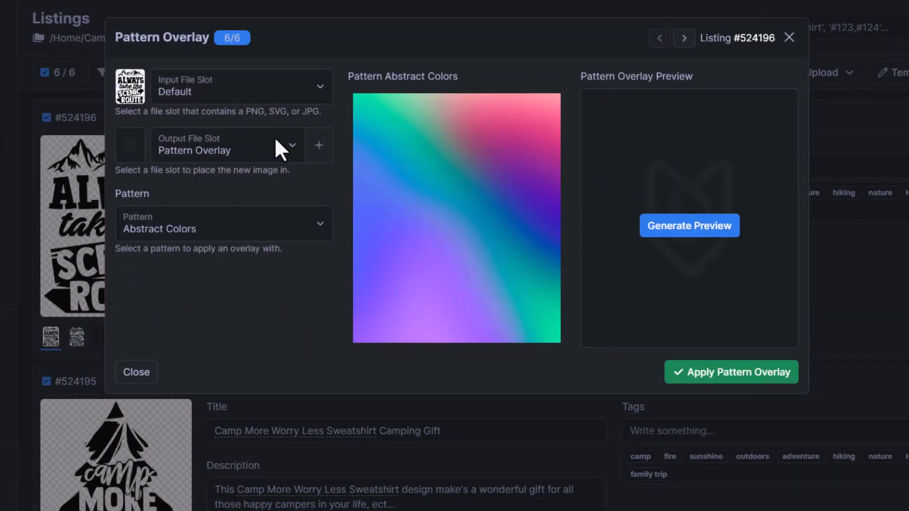
pyautogui.click(254, 144)
pyautogui.click(253, 140)
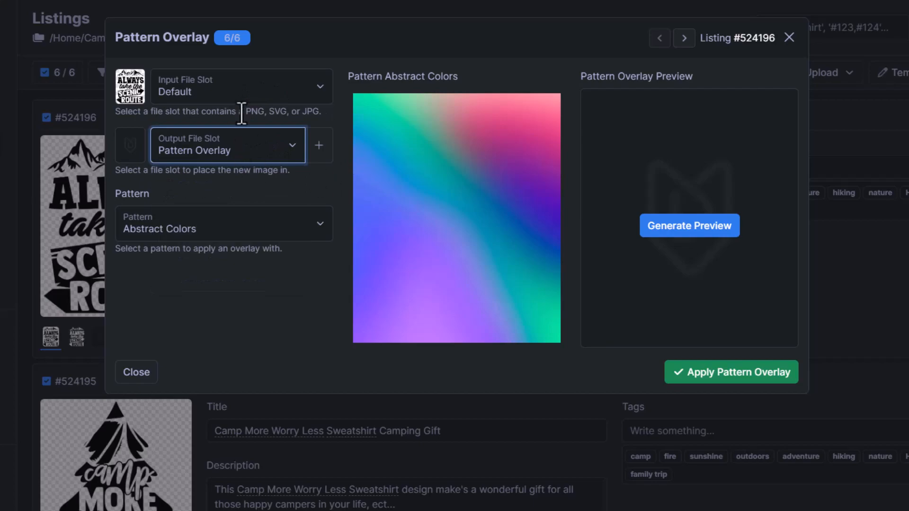
pyautogui.click(212, 230)
pyautogui.click(212, 222)
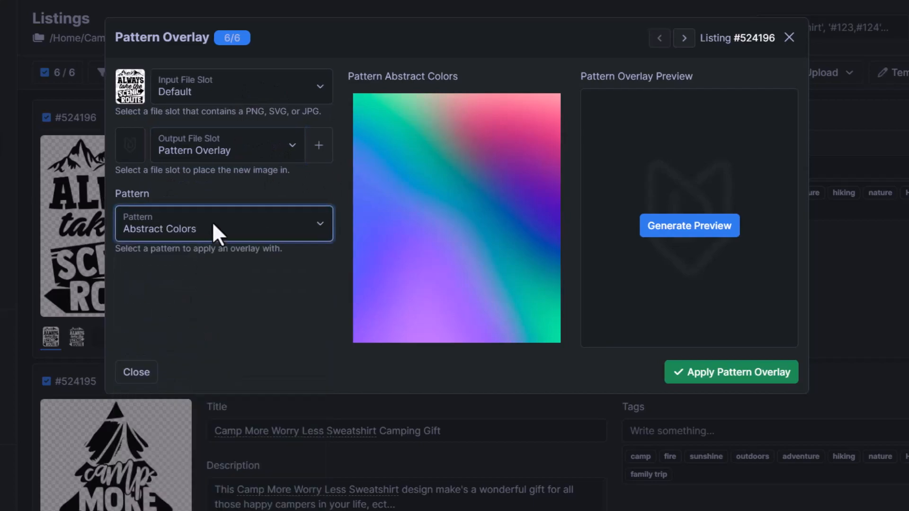
# Step: Set the input file slot to Color Overlay and the output file slot to Pattern Overlay
pyautogui.click(206, 84)
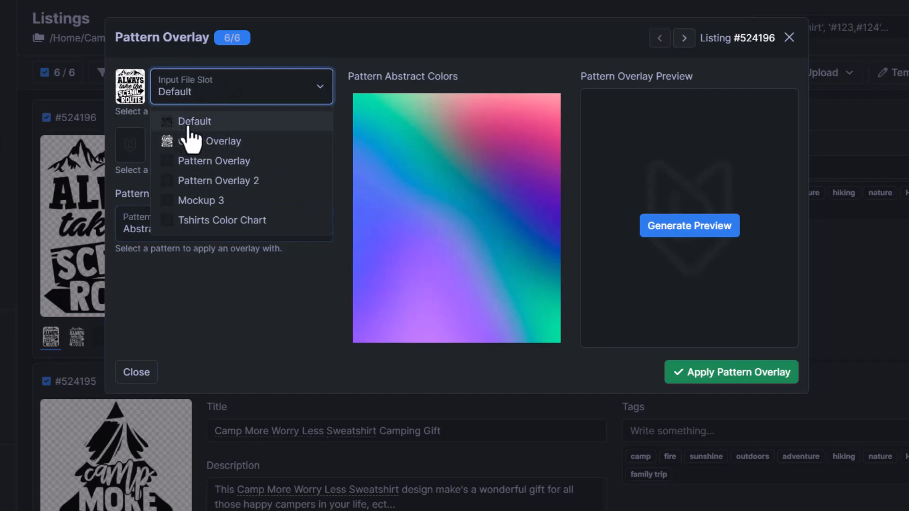
pyautogui.click(212, 142)
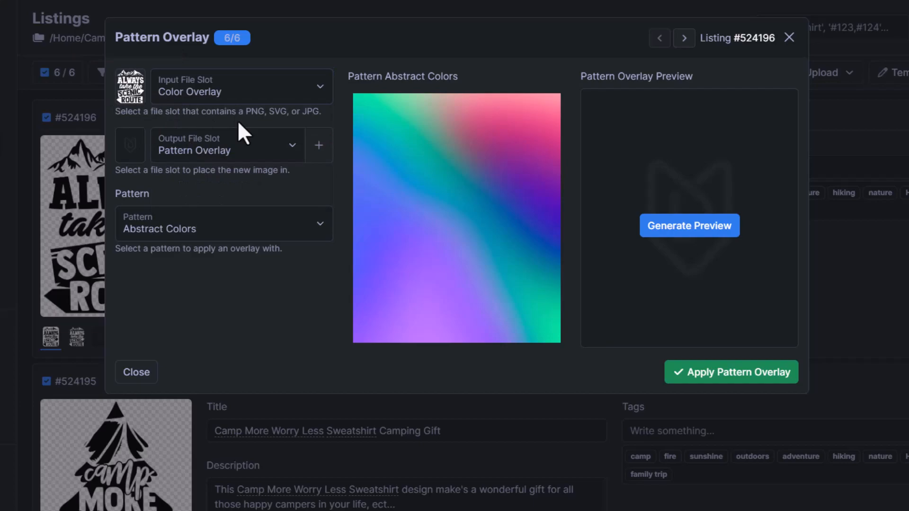
pyautogui.click(207, 143)
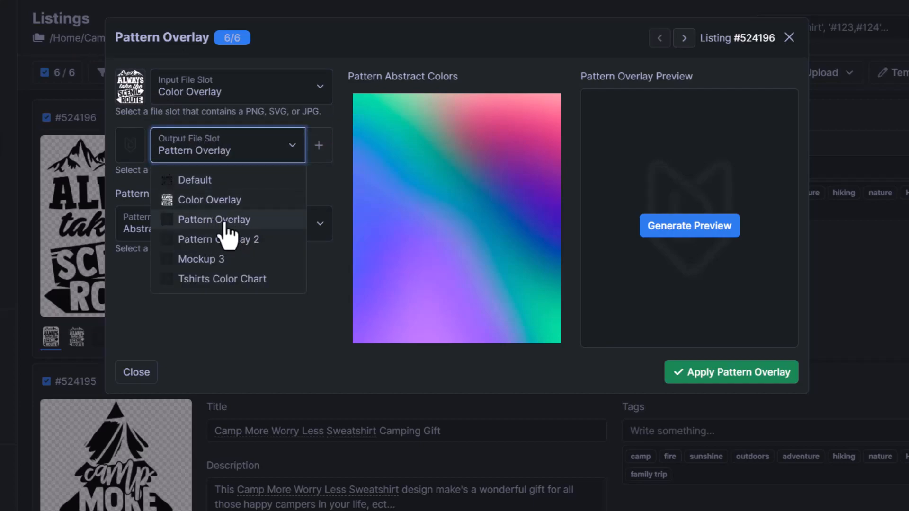
pyautogui.click(225, 219)
# Step: Choose the Abstract Colors pattern and apply the pattern overlay to all six listings
pyautogui.click(174, 229)
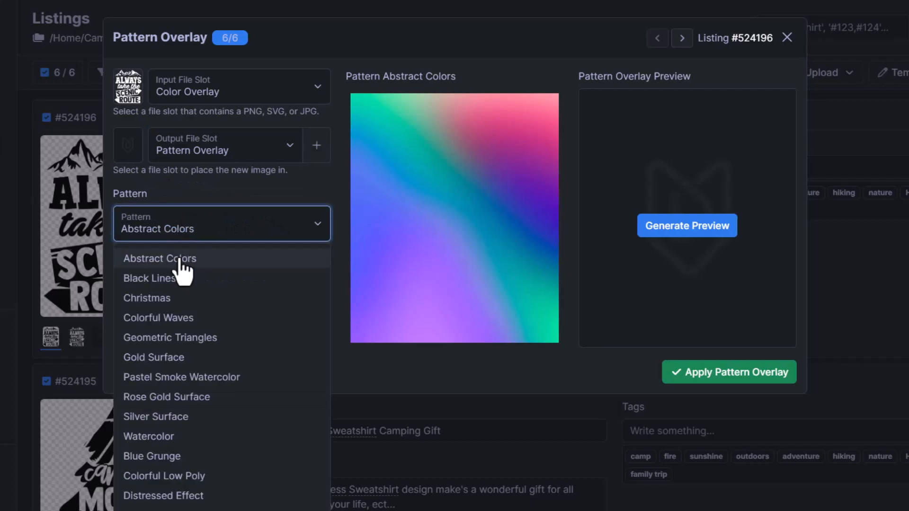
pyautogui.click(306, 264)
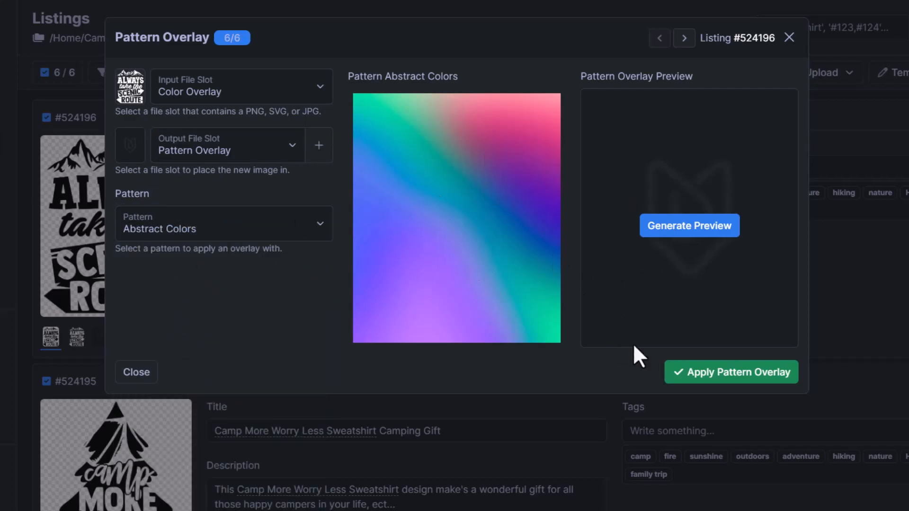
pyautogui.click(718, 378)
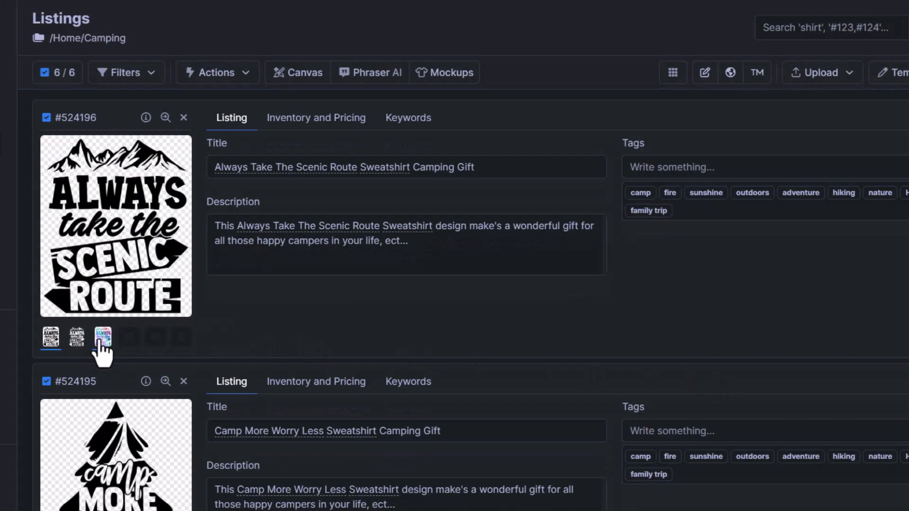
# Step: Display the Pattern Overlay images, examine all six designs in grid view, and return to list view
pyautogui.click(104, 340)
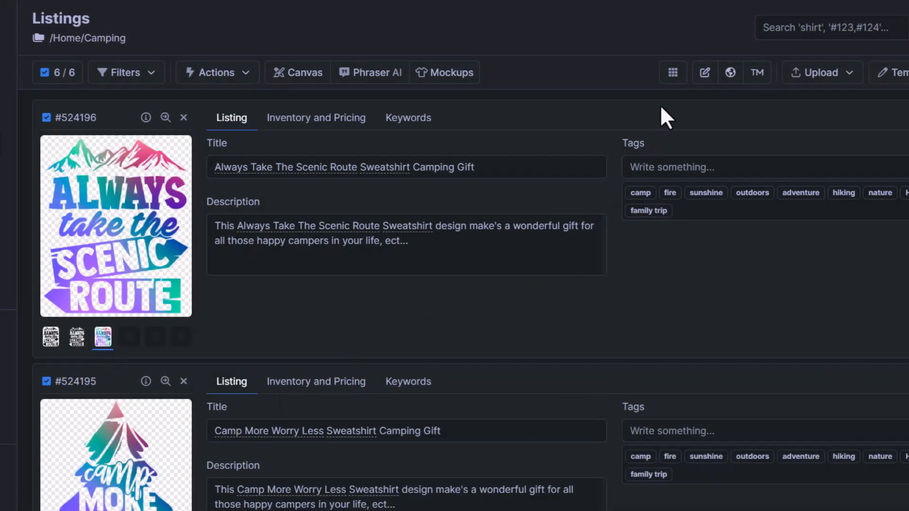
pyautogui.click(673, 72)
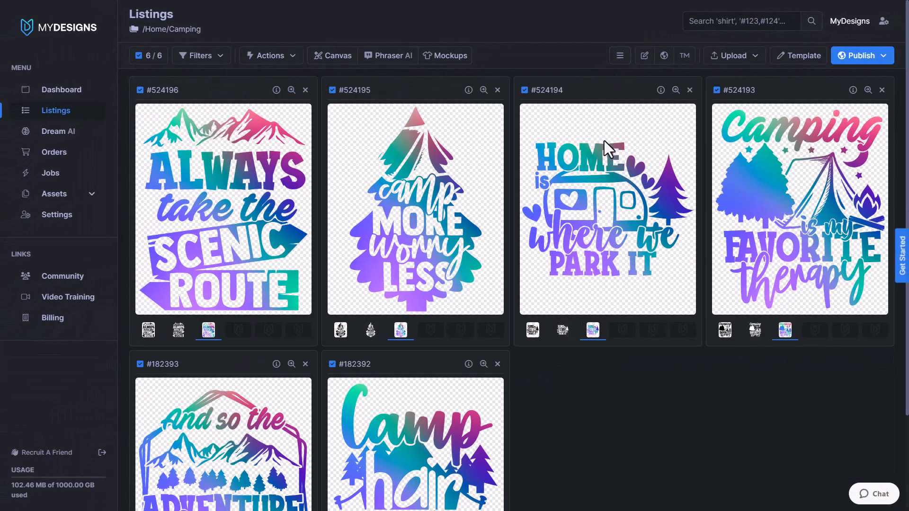
pyautogui.scroll(-3, 604, 141)
pyautogui.scroll(1, 521, 172)
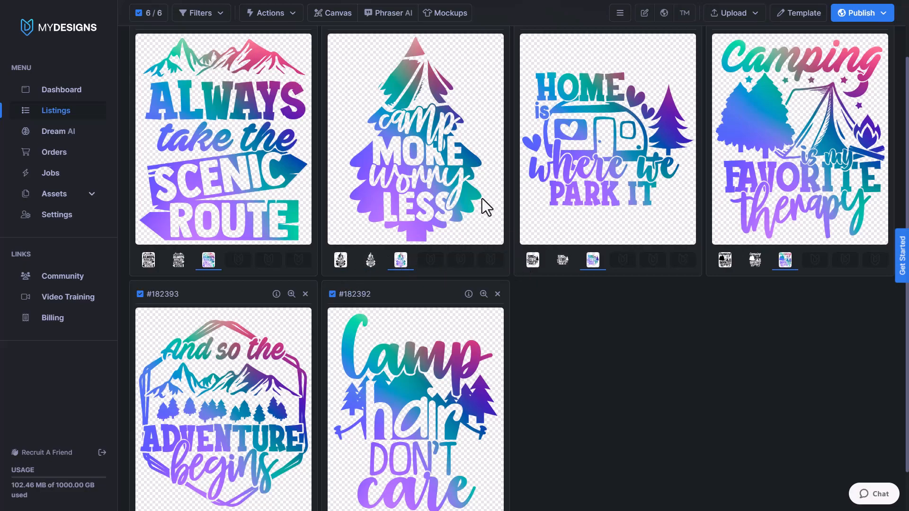
pyautogui.scroll(2, 482, 198)
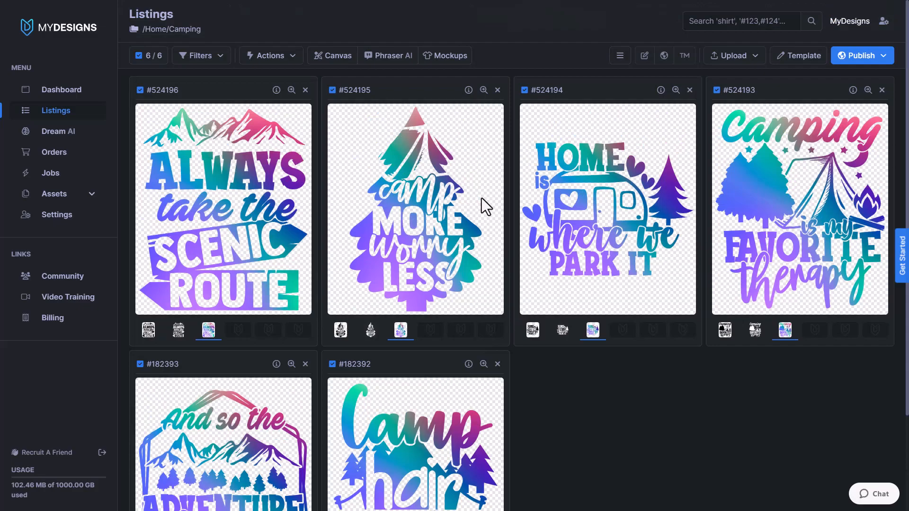
pyautogui.click(619, 55)
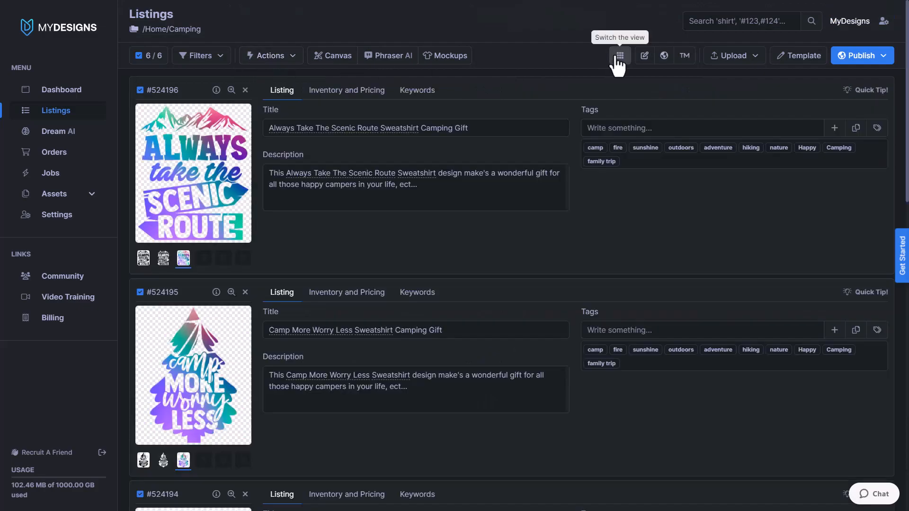
# Step: Open Pattern Overlay again for the six selected listings to create a second patterned version
pyautogui.click(280, 58)
pyautogui.click(298, 345)
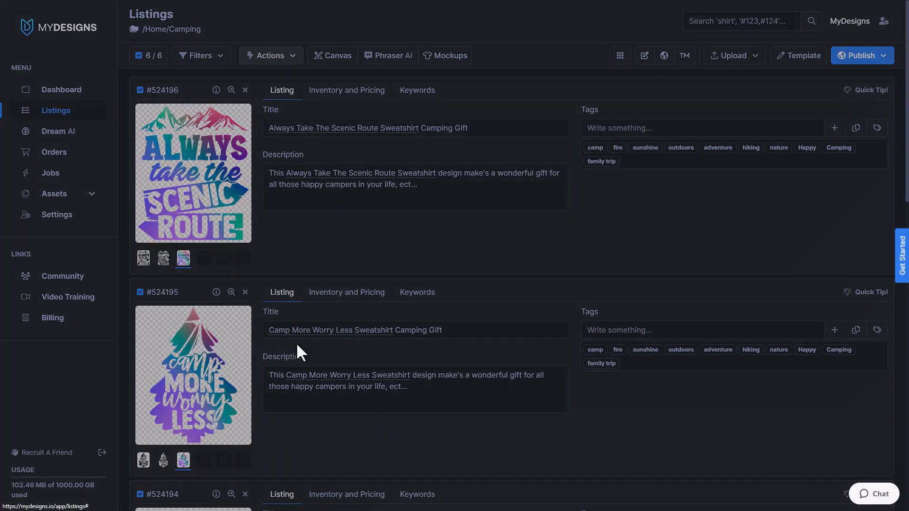
# Step: Try the Black Lines, Gold Surface and Silver Surface patterns for the overlay
pyautogui.click(317, 174)
pyautogui.click(256, 211)
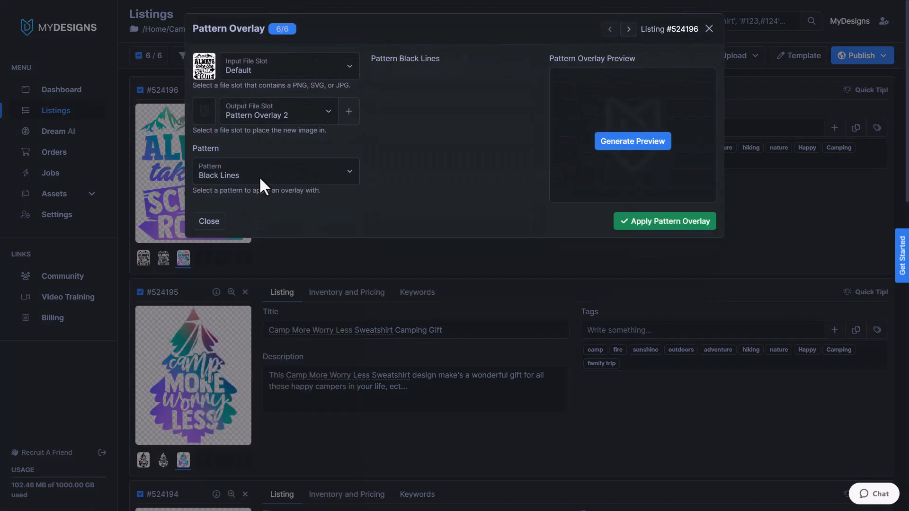
pyautogui.click(291, 178)
pyautogui.click(243, 274)
pyautogui.click(303, 173)
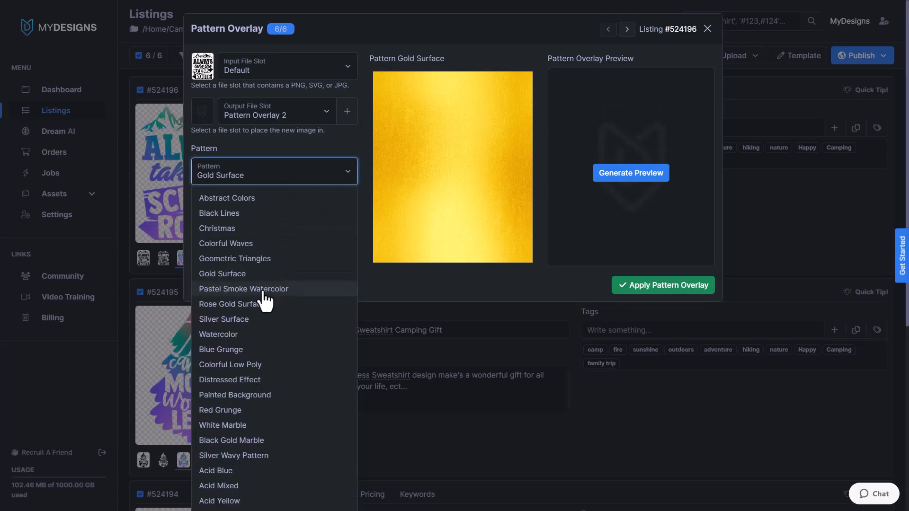
pyautogui.click(265, 319)
# Step: Choose the Watercolor pattern with Pattern Overlay 2 as the output file slot and apply the overlay to all six listings
pyautogui.click(282, 170)
pyautogui.click(261, 335)
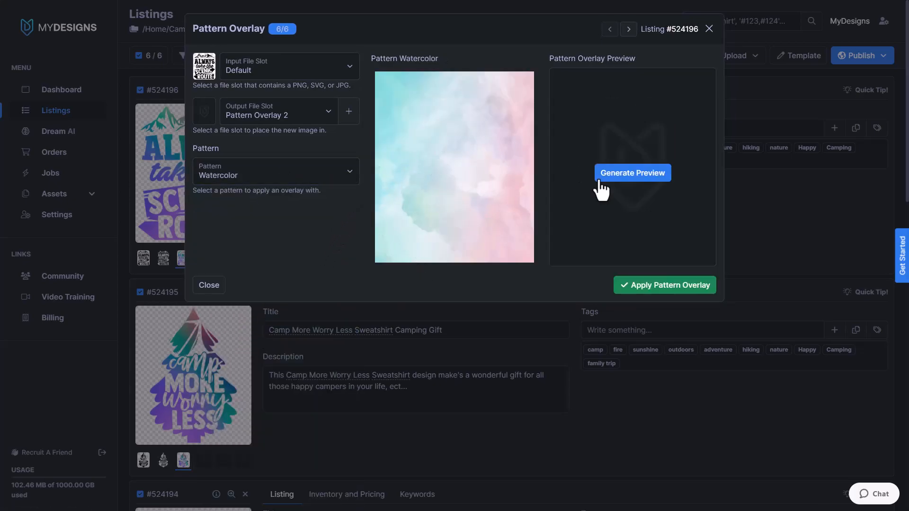
pyautogui.click(275, 112)
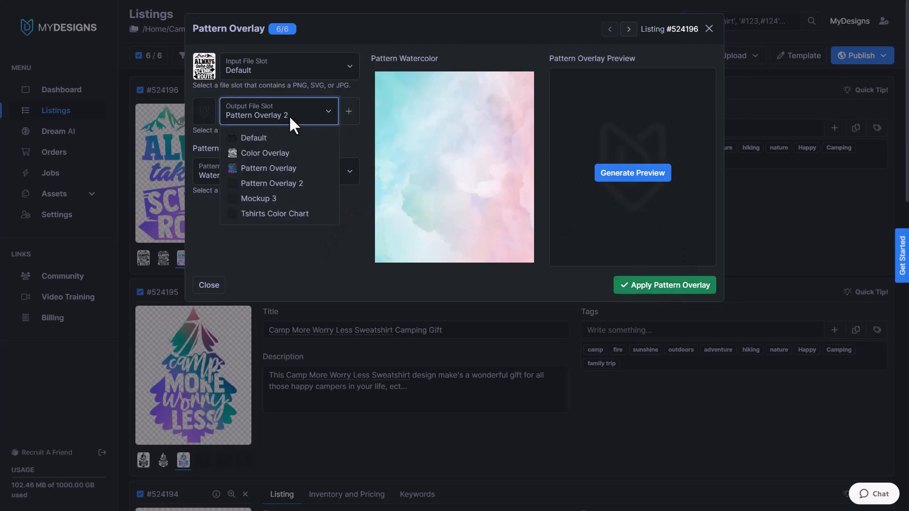
pyautogui.click(274, 185)
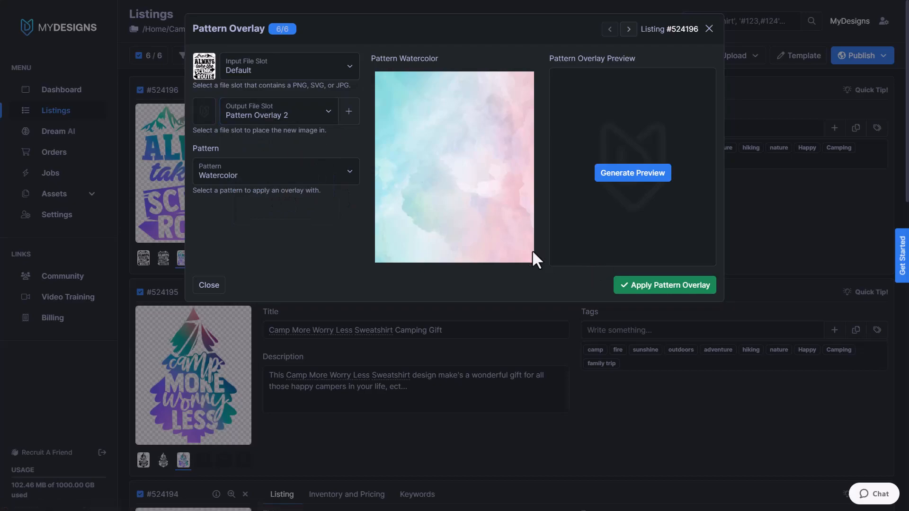
pyautogui.click(658, 290)
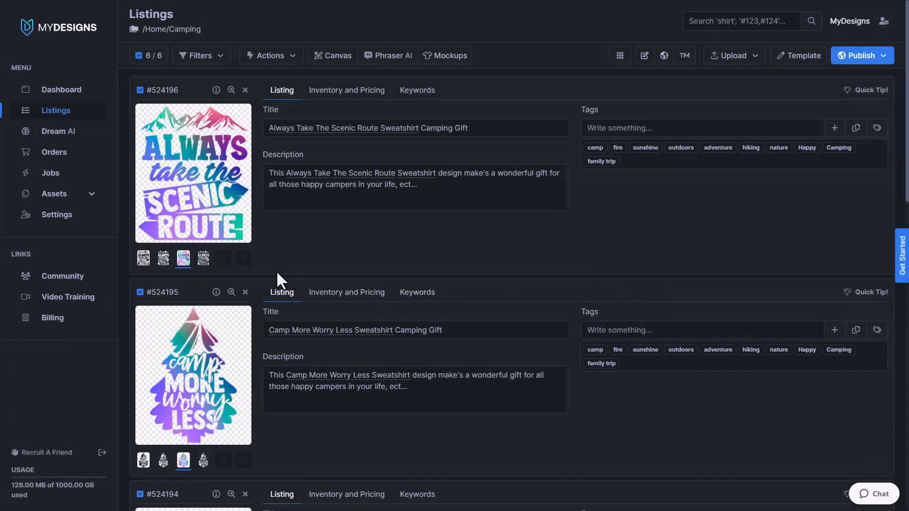
# Step: Display the Pattern Overlay 2 images, examine all six watercolor designs in grid view, and return to list view
pyautogui.click(203, 258)
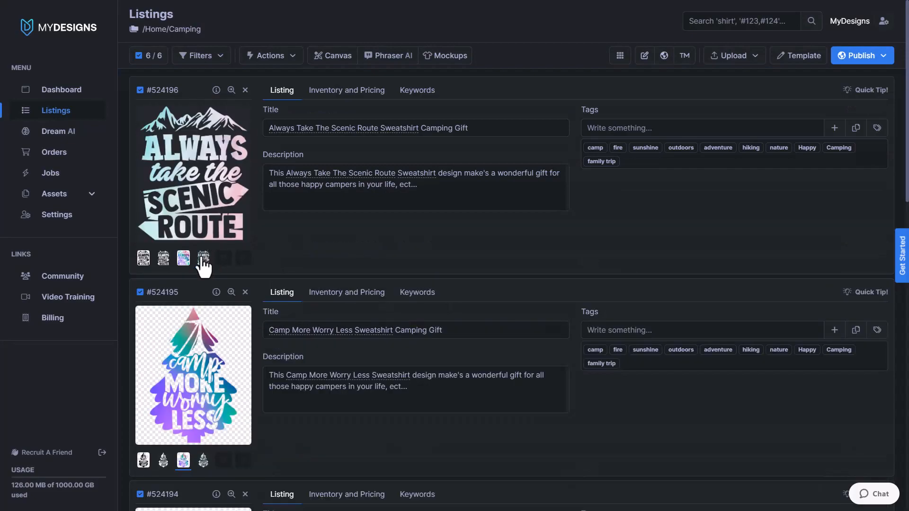
pyautogui.click(620, 56)
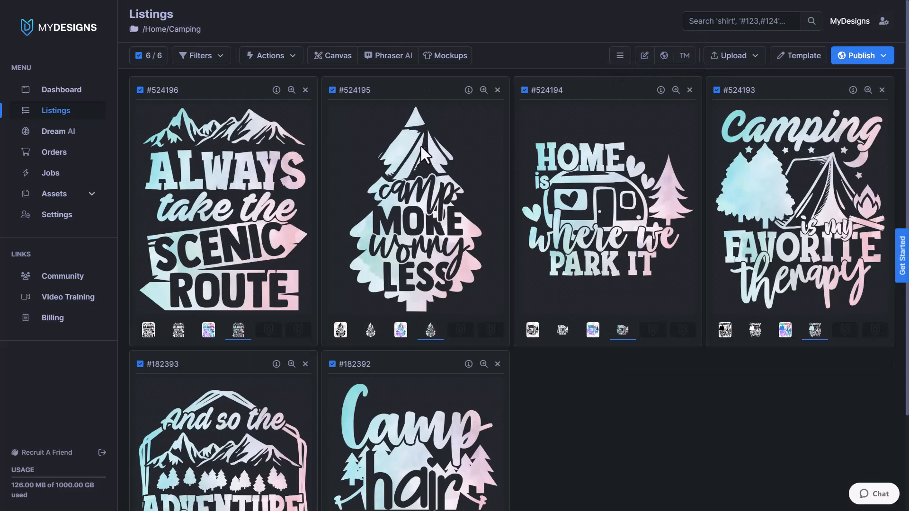
pyautogui.scroll(-3, 423, 154)
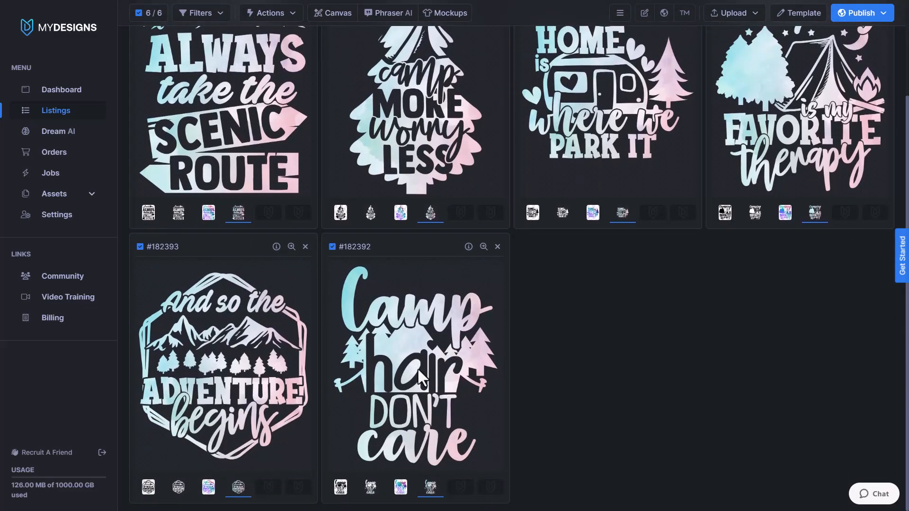
pyautogui.scroll(3, 409, 374)
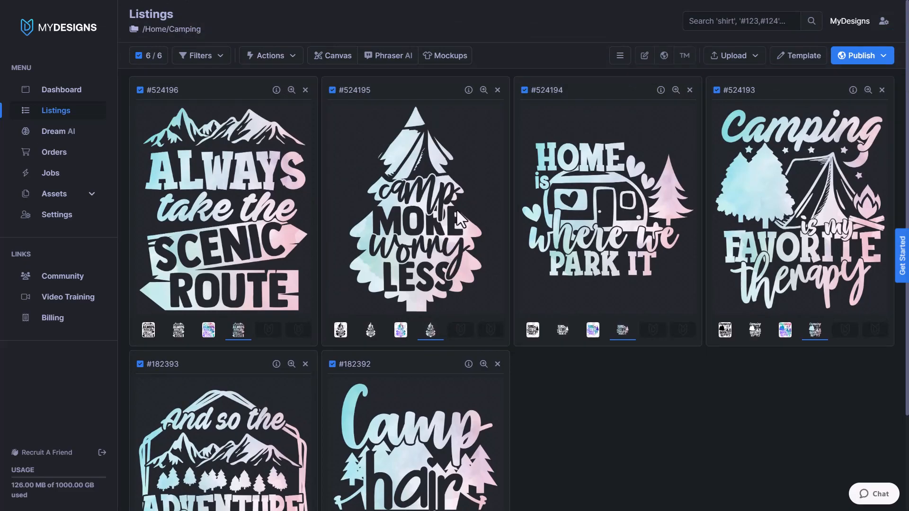
pyautogui.click(620, 56)
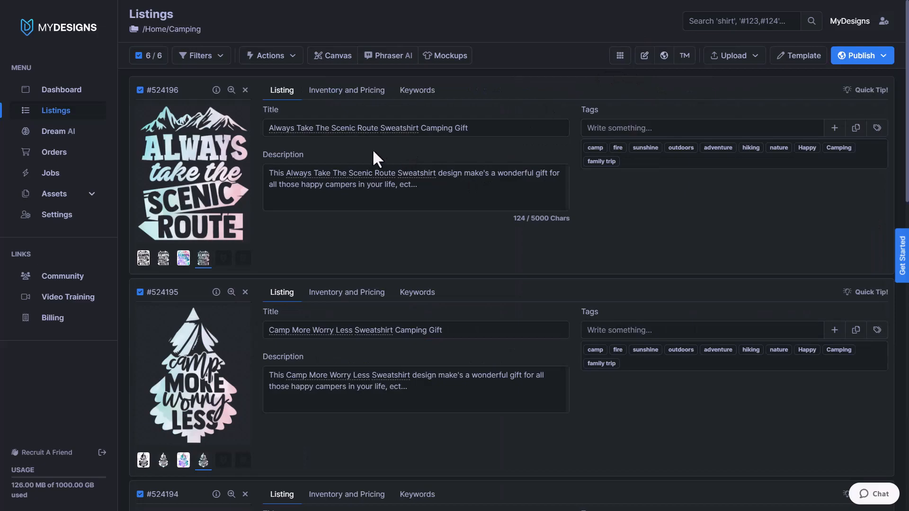
# Step: Open Image Effect for the six selected listings, try the Wall Texture effect, and settle on Cracks Effect 1
pyautogui.click(272, 56)
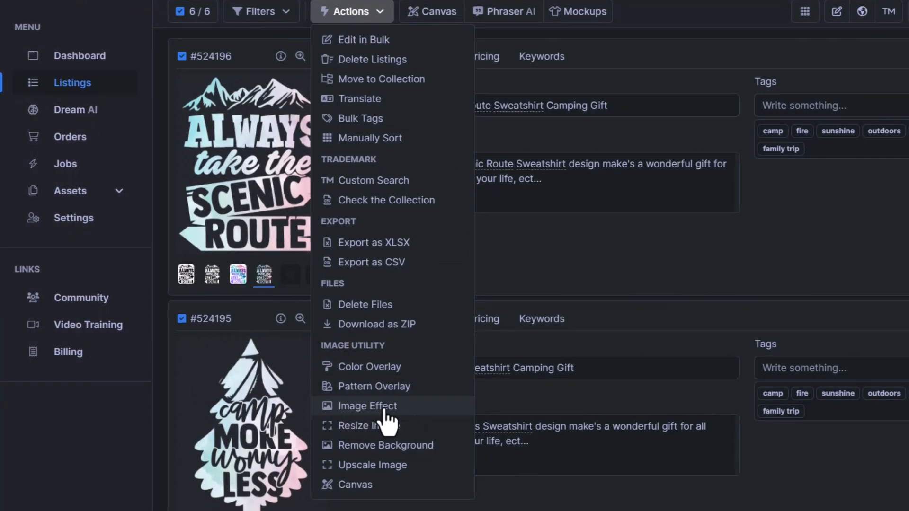
pyautogui.click(323, 443)
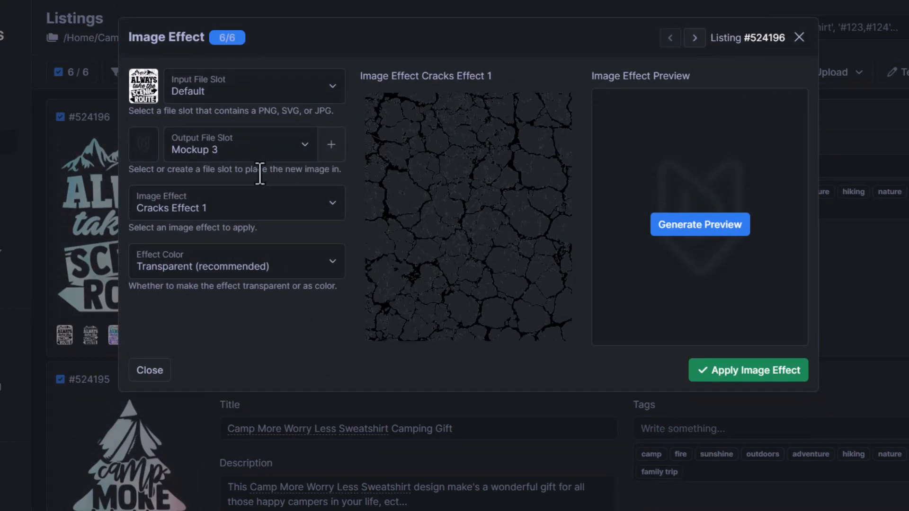
pyautogui.click(210, 199)
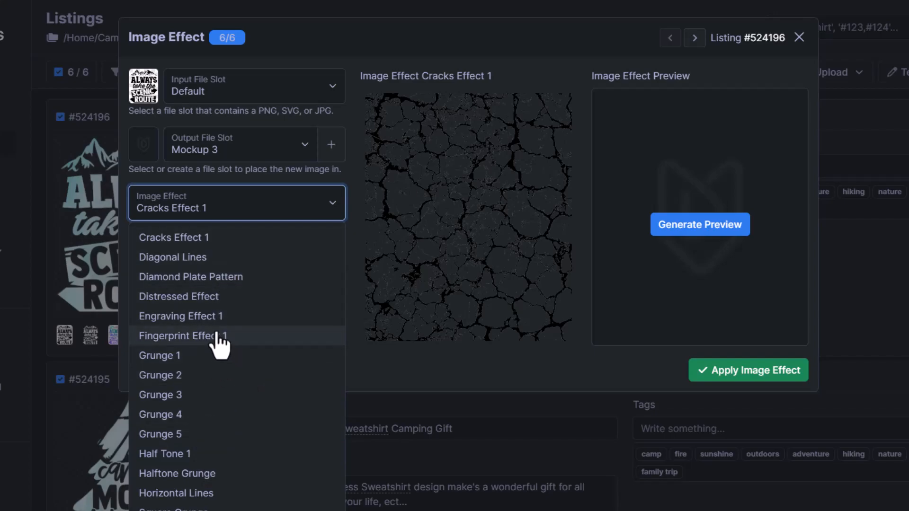
pyautogui.click(251, 510)
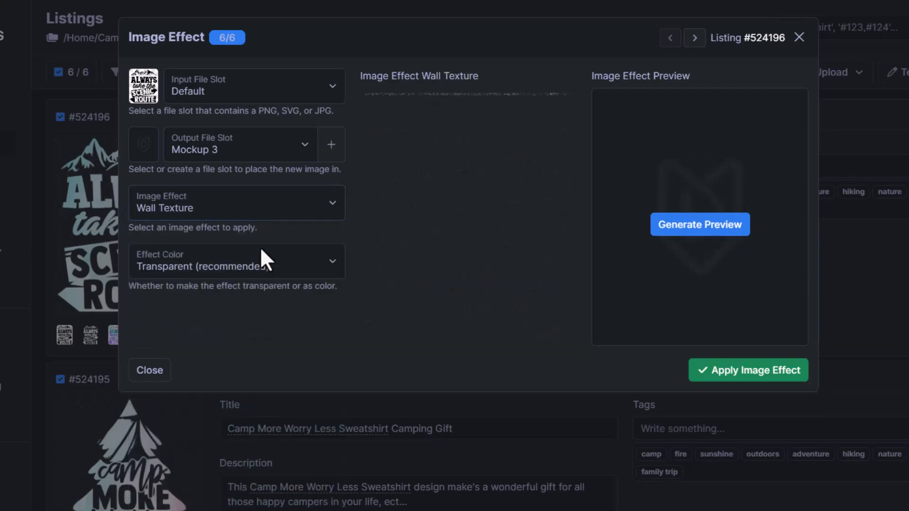
pyautogui.click(274, 209)
pyautogui.click(195, 238)
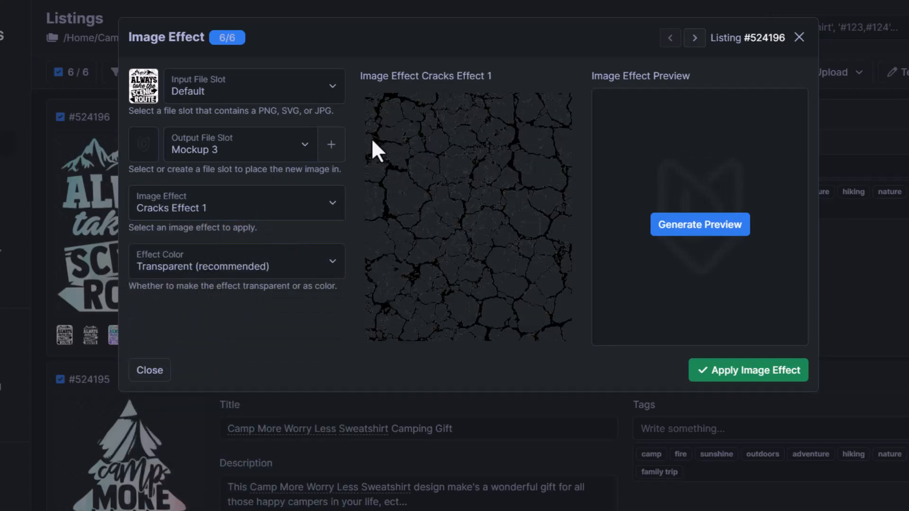
# Step: Try the Add Color option with its color picker and return the effect color to Transparent (recommended)
pyautogui.click(258, 265)
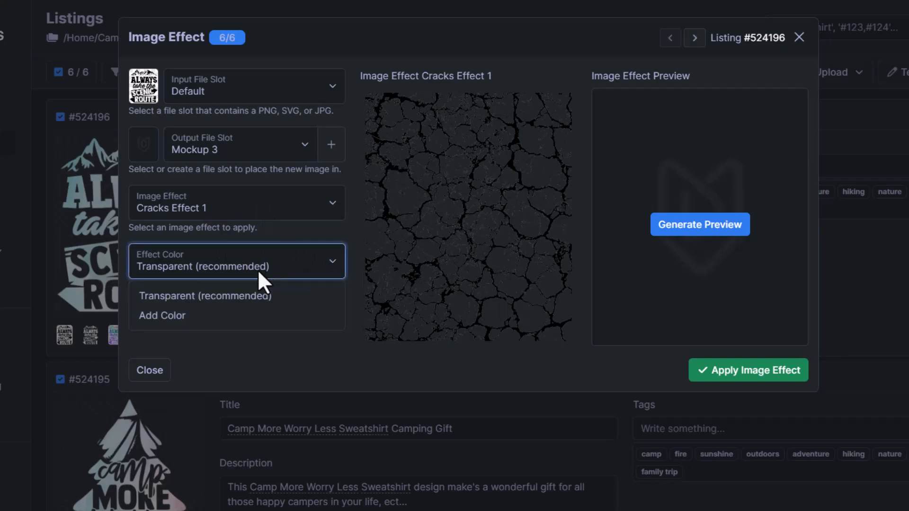
pyautogui.click(206, 314)
pyautogui.click(332, 303)
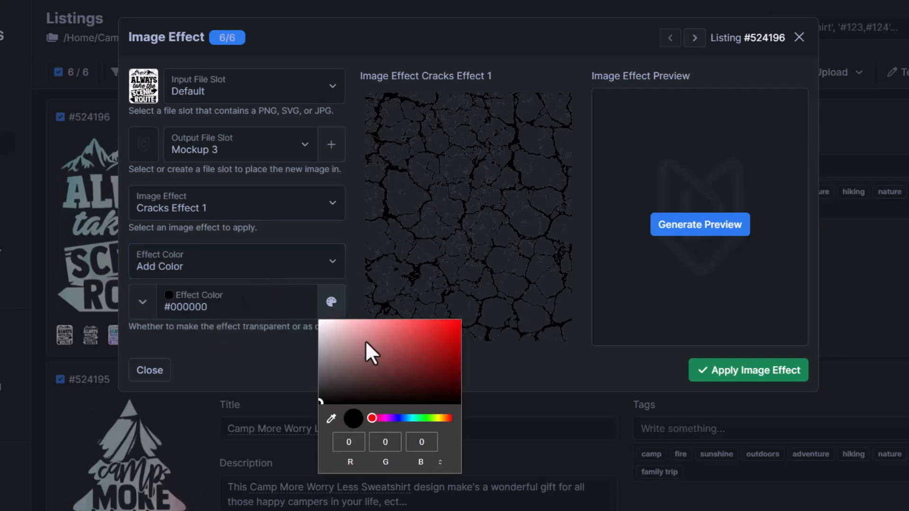
pyautogui.moveTo(389, 413); pyautogui.dragTo(305, 378)
pyautogui.click(305, 378)
pyautogui.click(227, 263)
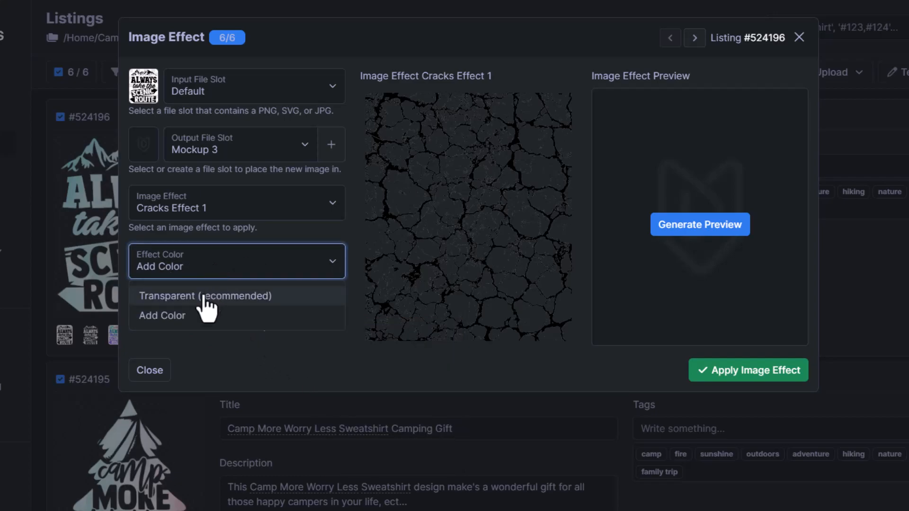
pyautogui.click(231, 298)
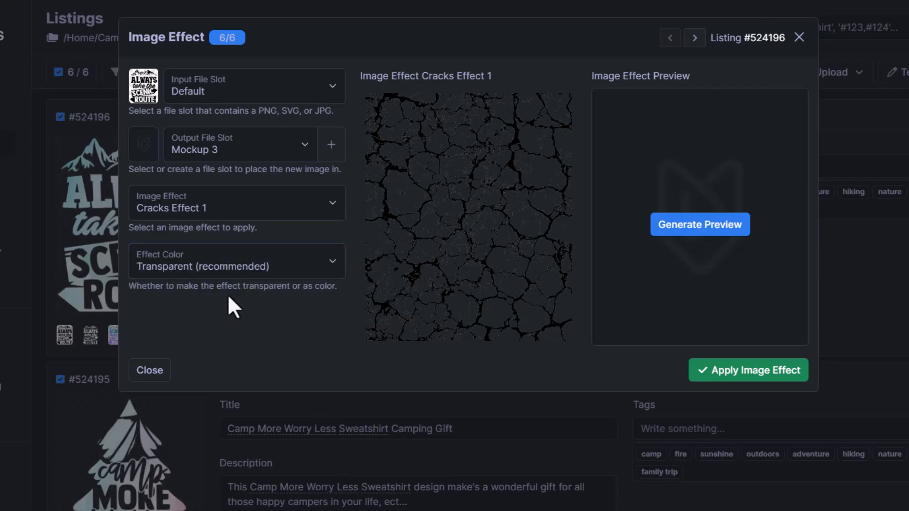
# Step: Set Mockup 3 as the output slot and Pattern Overlay 2 as the input slot, and apply the image effect to all six listings
pyautogui.click(235, 144)
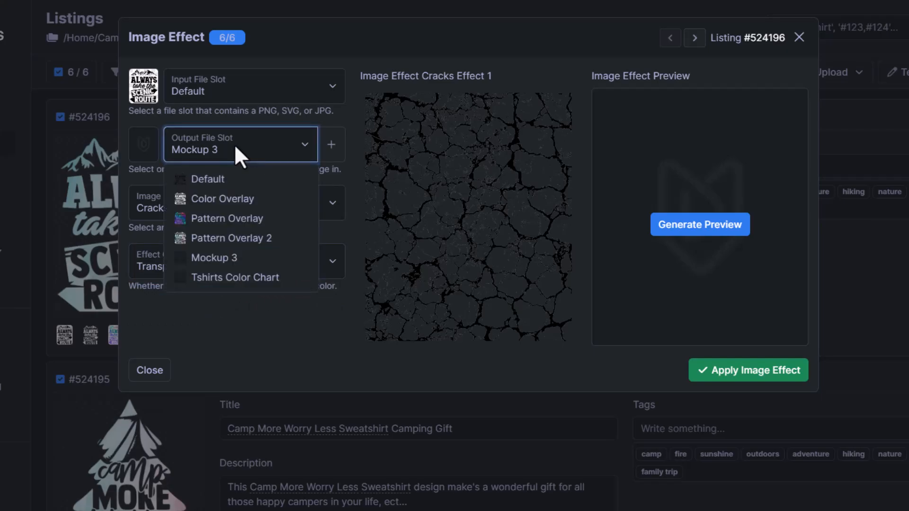
pyautogui.click(216, 259)
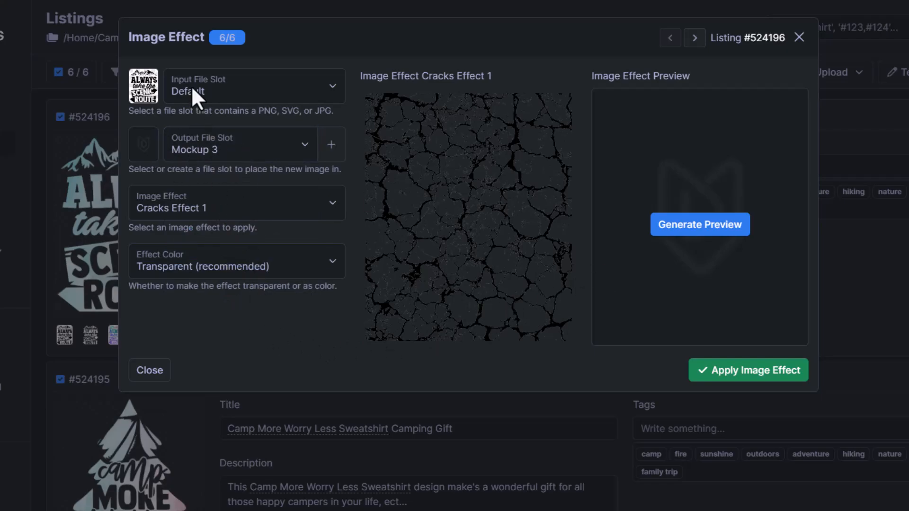
pyautogui.click(229, 92)
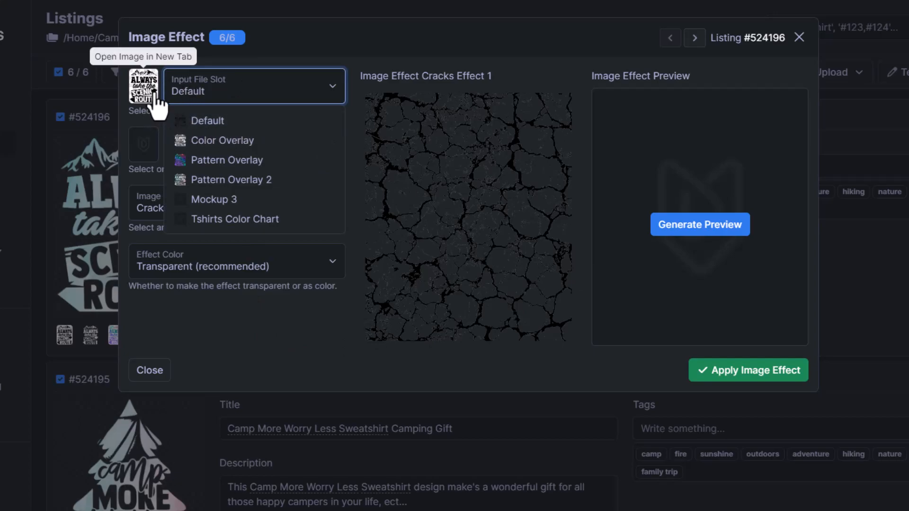
pyautogui.click(248, 180)
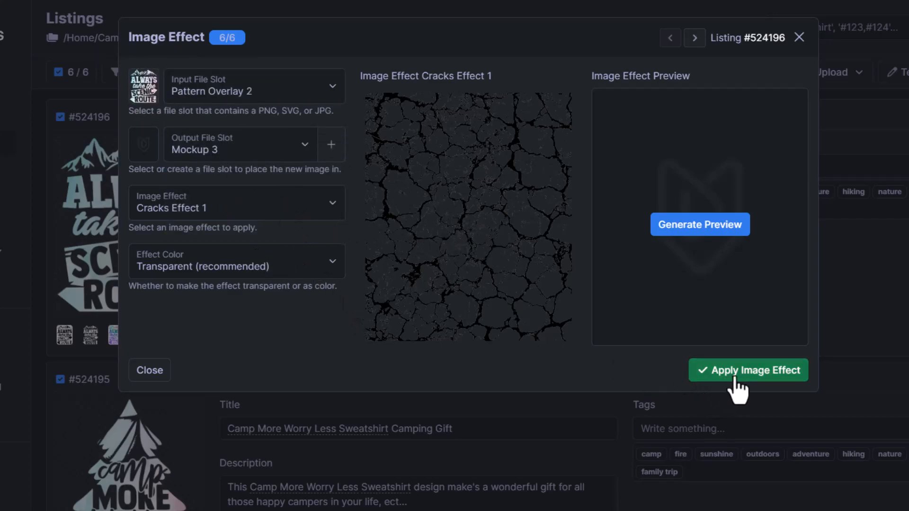
pyautogui.click(672, 293)
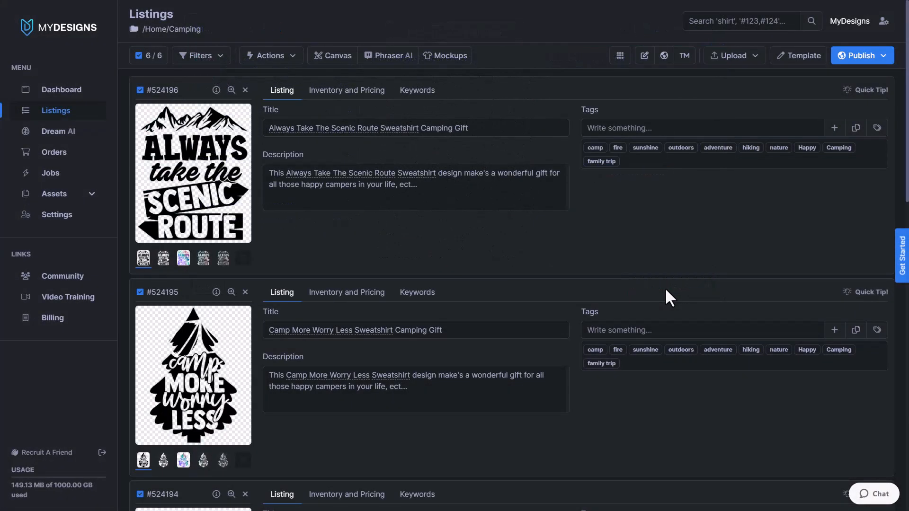
# Step: Display the Mockup 3 images and examine the cracked versions of all six designs in grid view
pyautogui.click(223, 258)
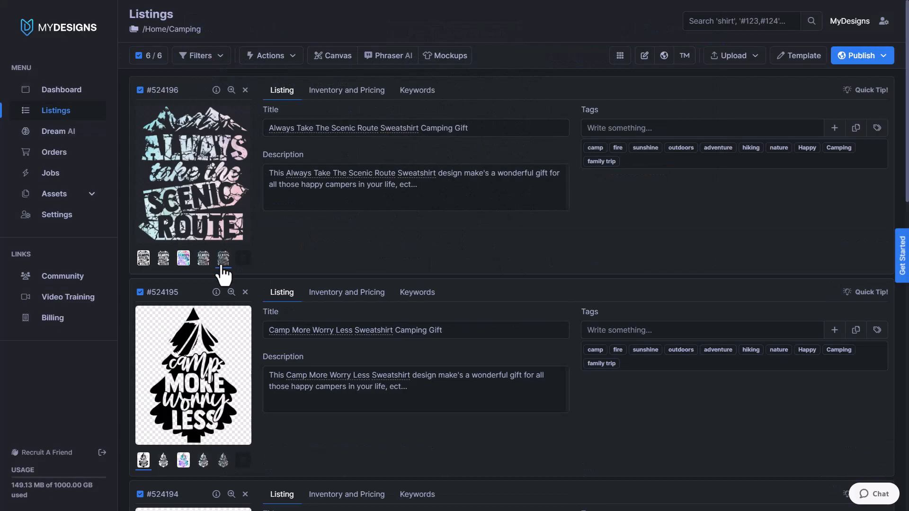
pyautogui.click(620, 55)
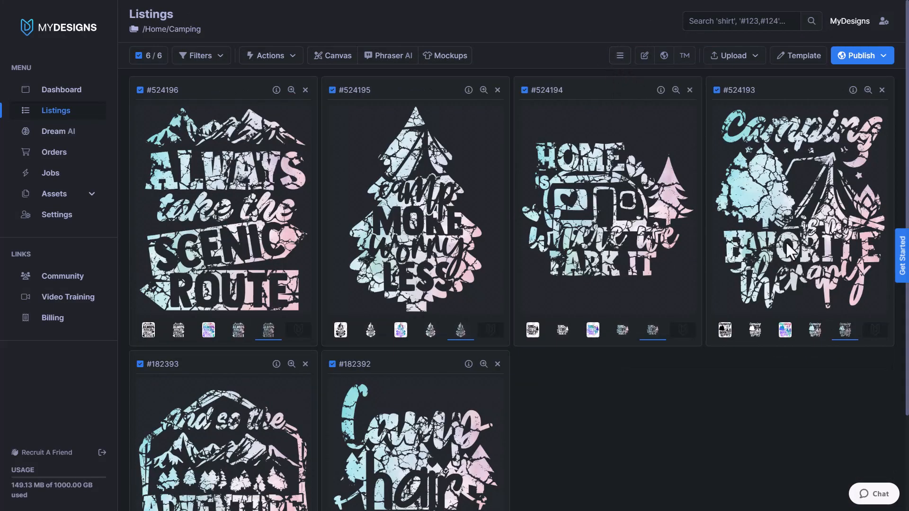
pyautogui.scroll(-2, 289, 184)
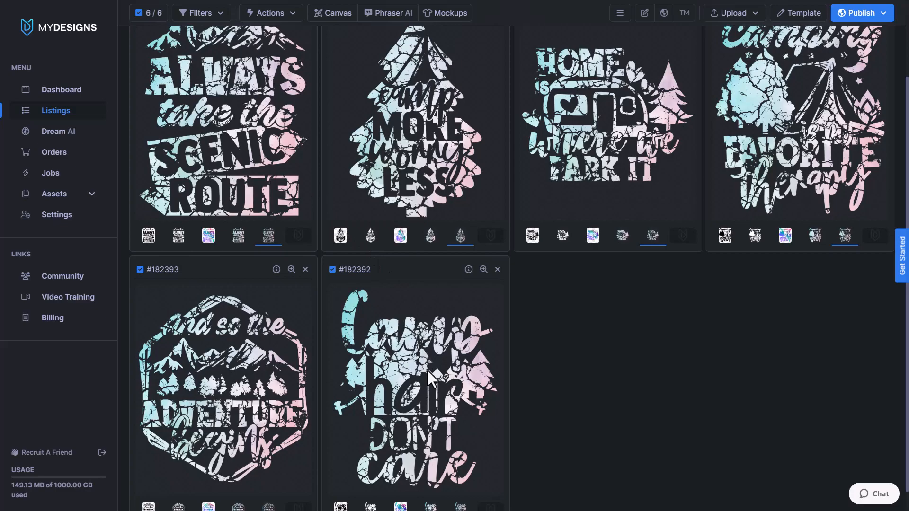
pyautogui.scroll(1, 444, 371)
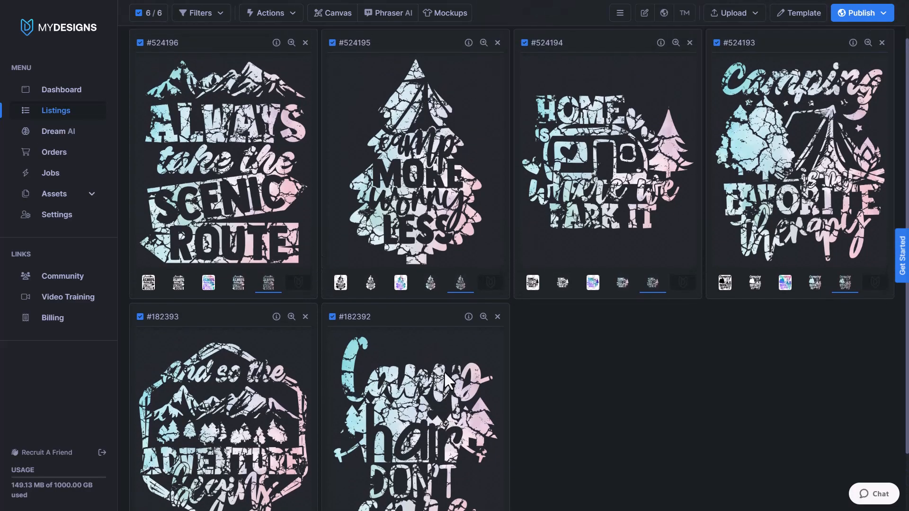